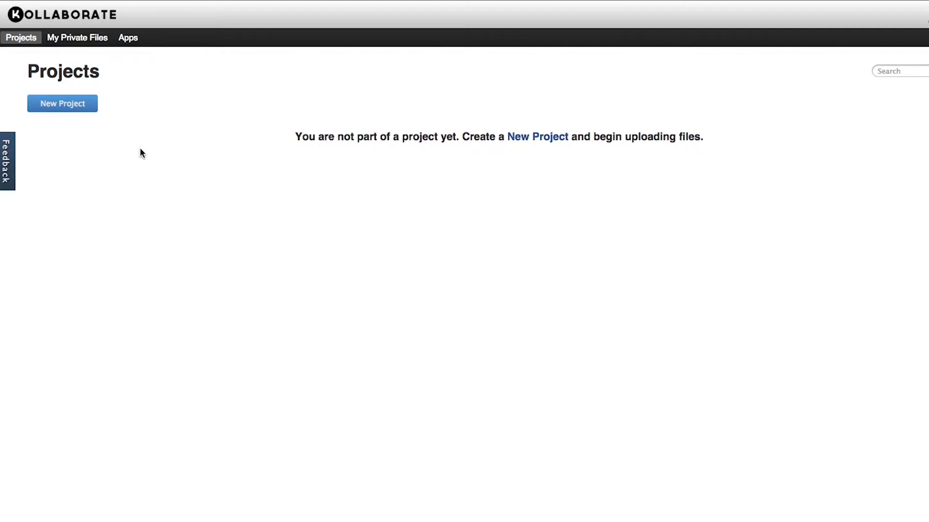
- Open the Create Project form from the Projects page
left_click(71, 105)
- Create a new project titled 'Test Project'
left_click(126, 116)
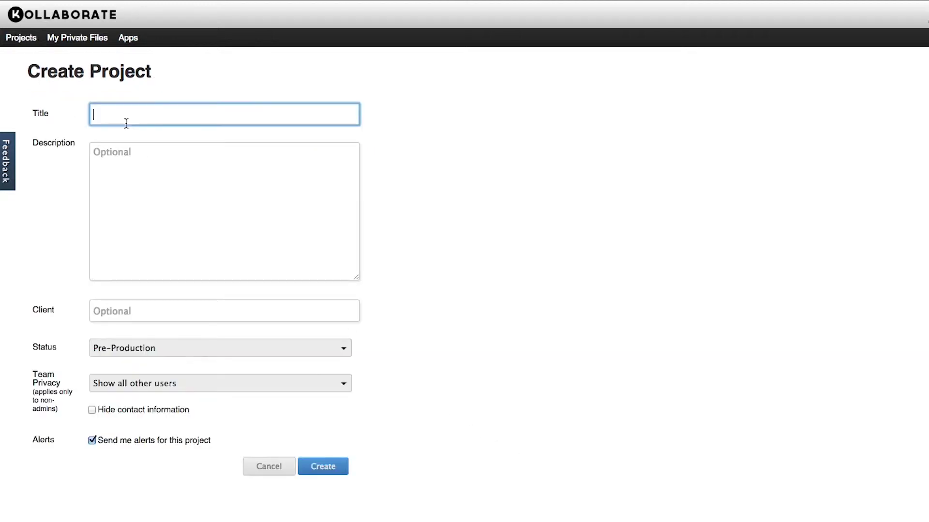
type("Test Project")
left_click(335, 467)
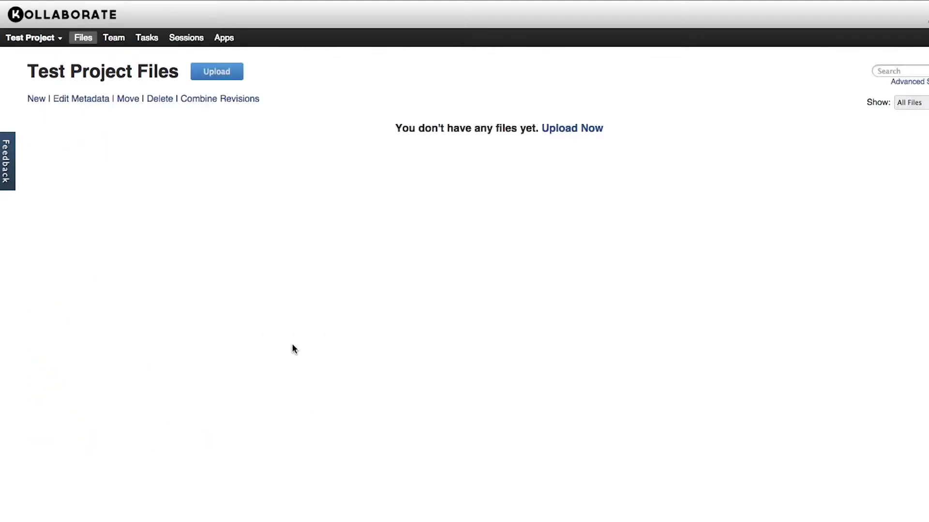
- Send a team invitation from the Team page, then return to the project's file list
left_click(114, 38)
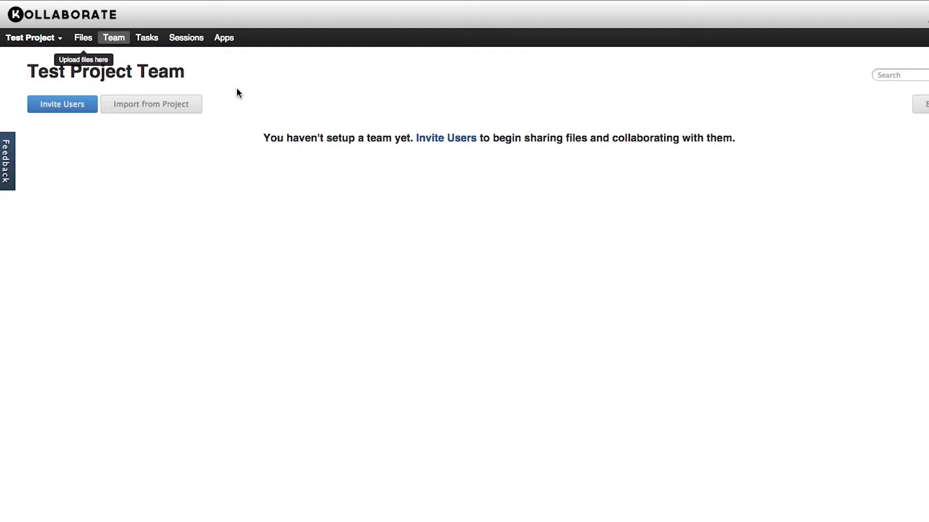
left_click(63, 104)
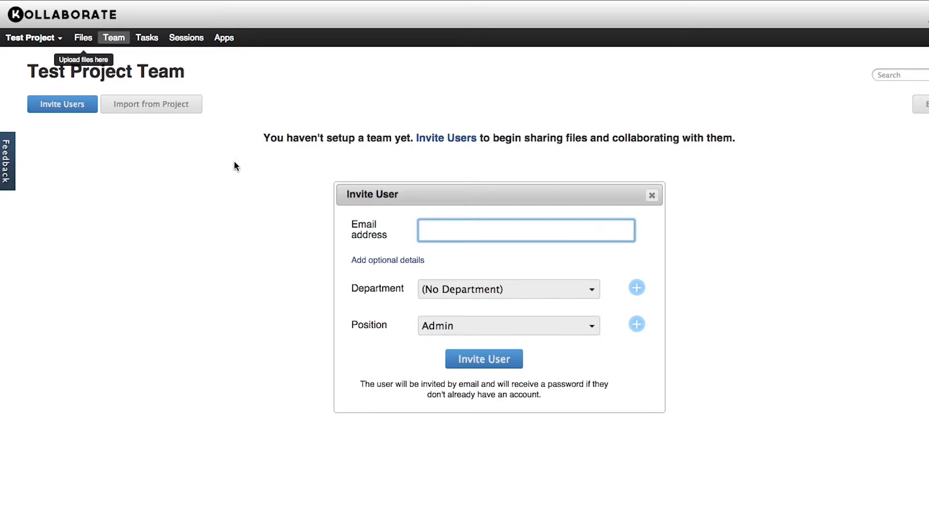
type("name@exampl")
type("e.com")
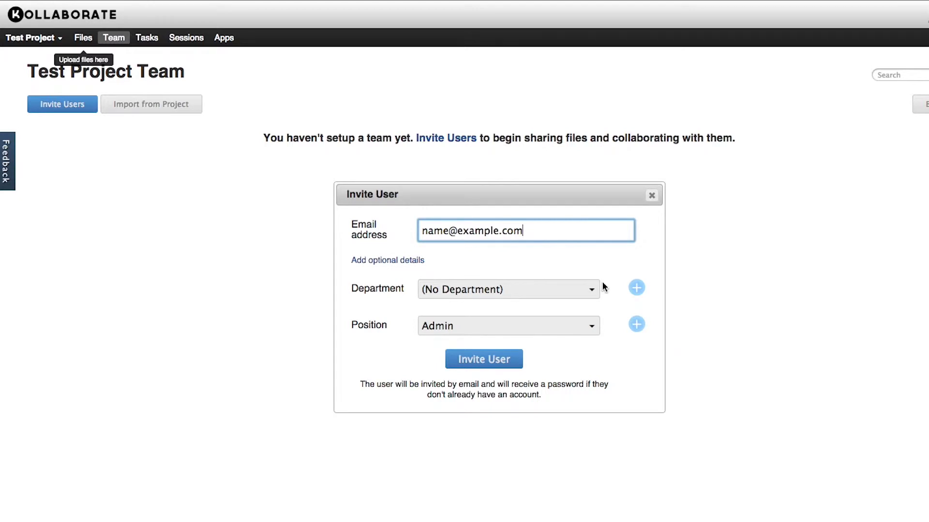
left_click(492, 360)
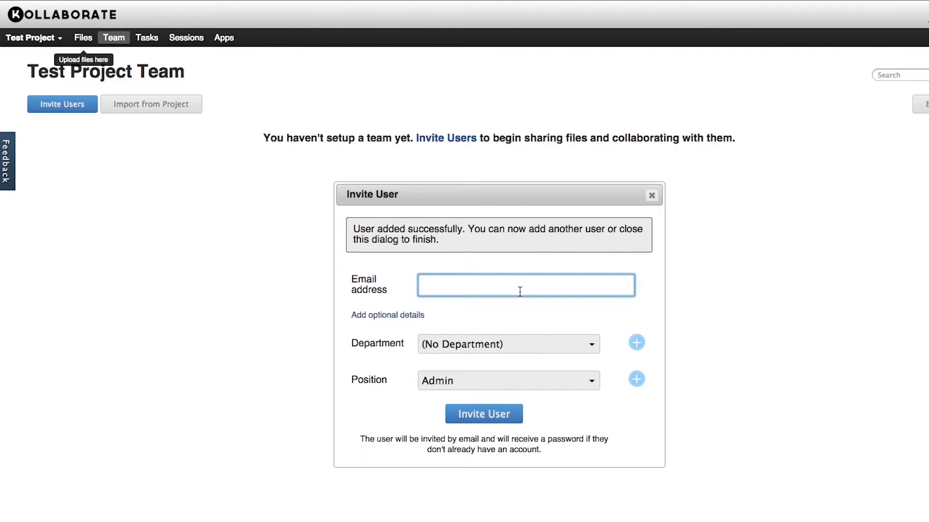
left_click(652, 197)
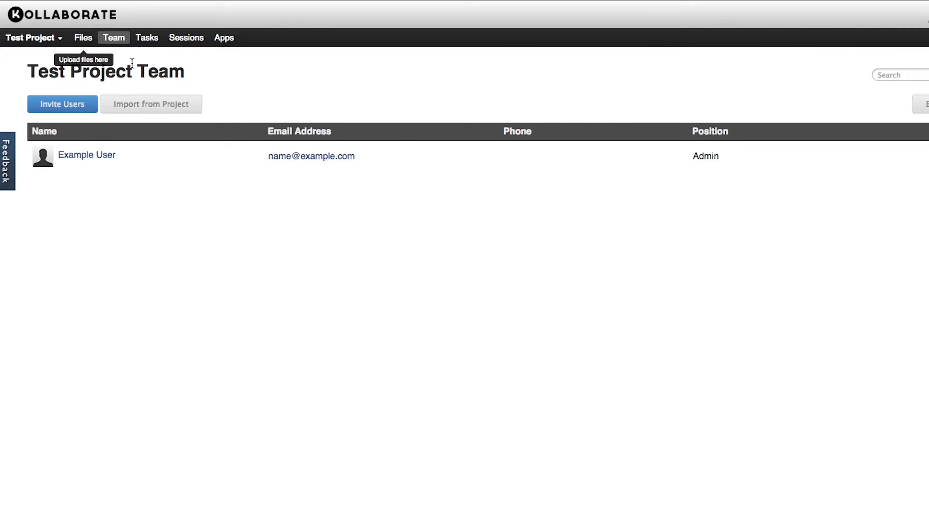
left_click(83, 38)
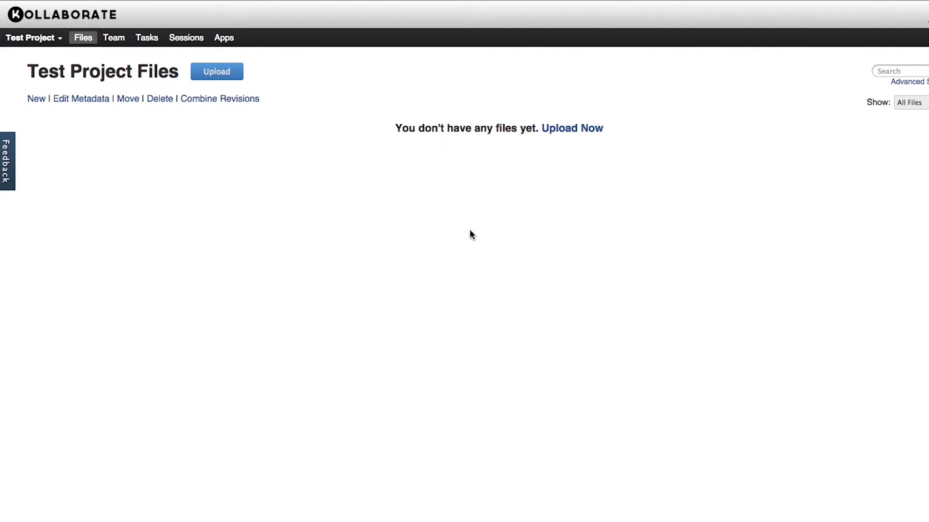
- Upload Sintel Trailer.mp4 by dragging it onto the drop area, then open its review page
left_click(225, 72)
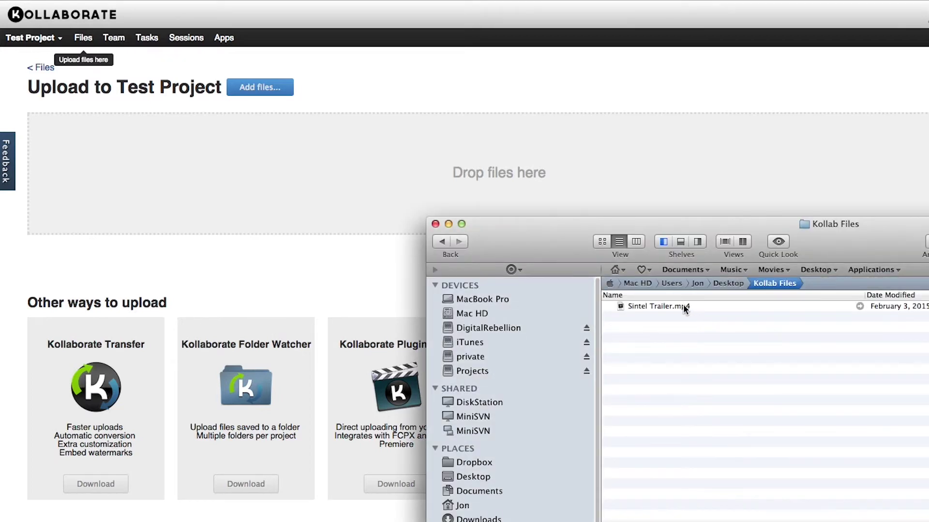
left_click_drag(684, 309, 450, 156)
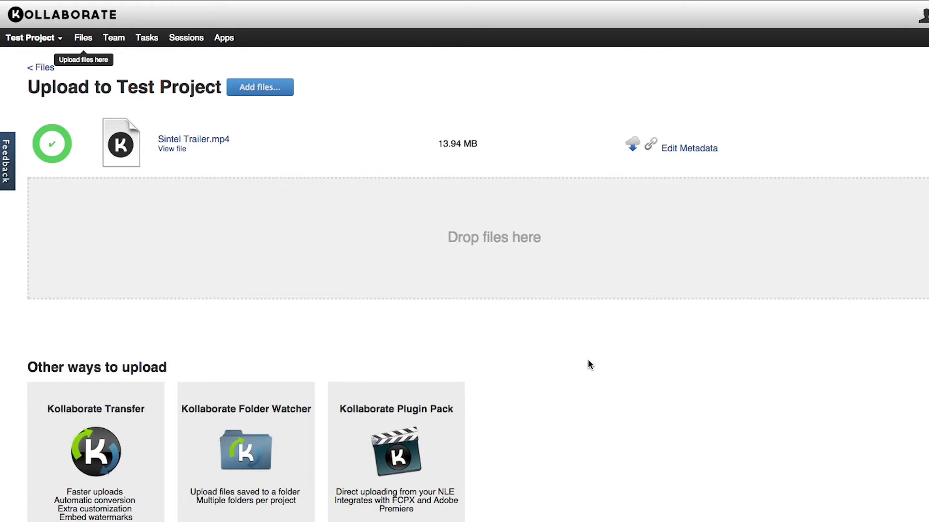
left_click(214, 139)
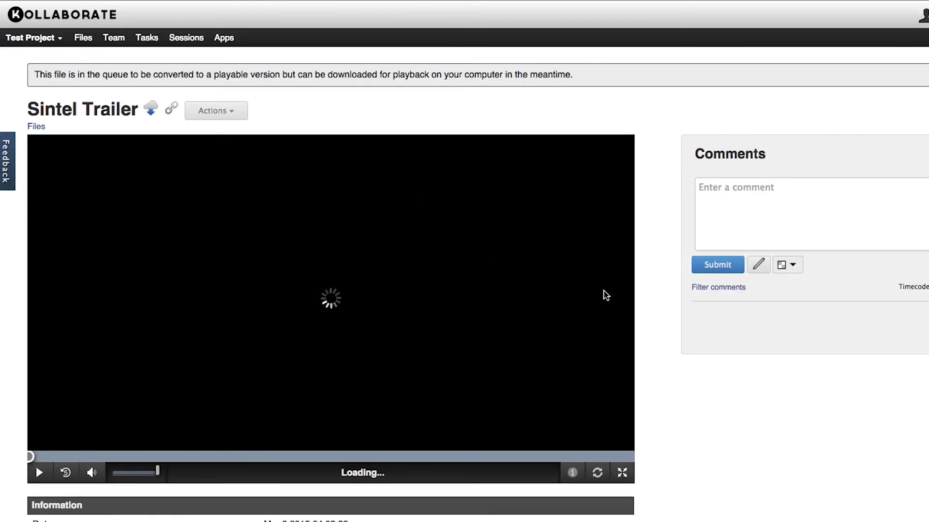
- Play the Sintel Trailer and pause it about four seconds in
key("space")
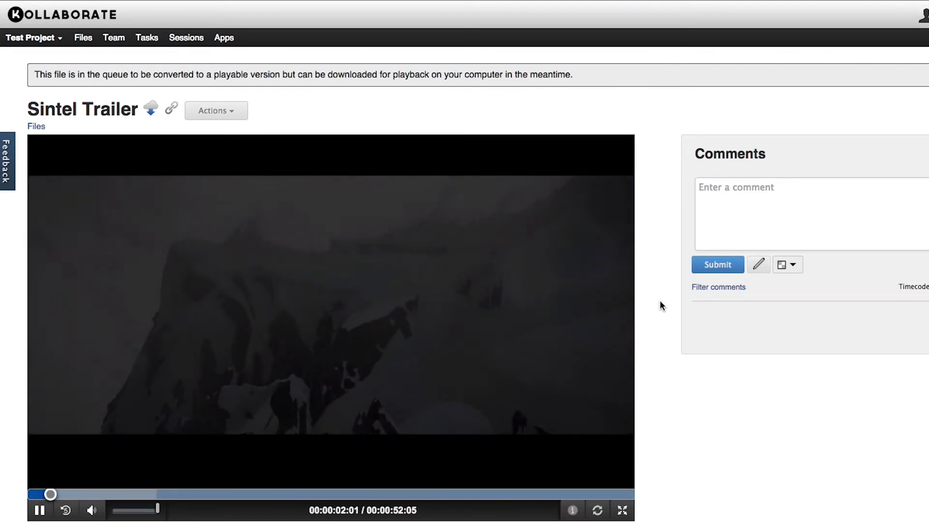
left_click(240, 323)
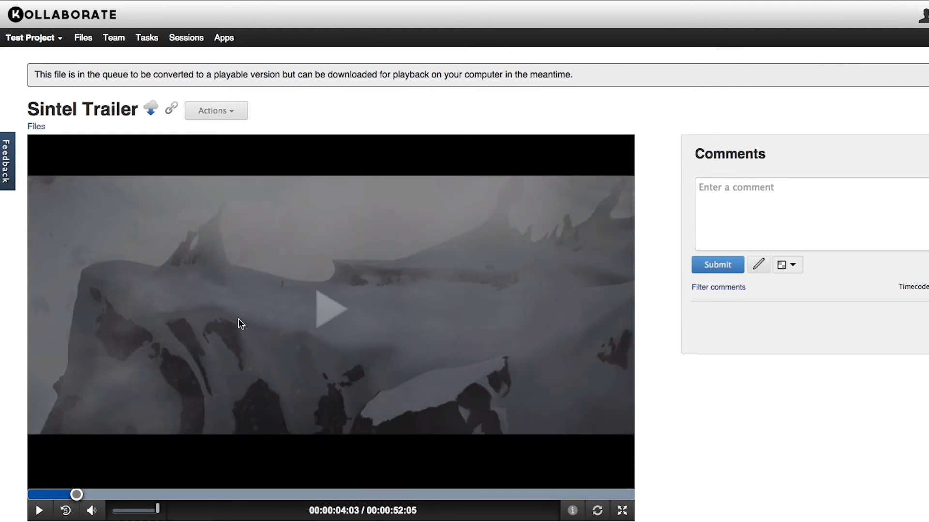